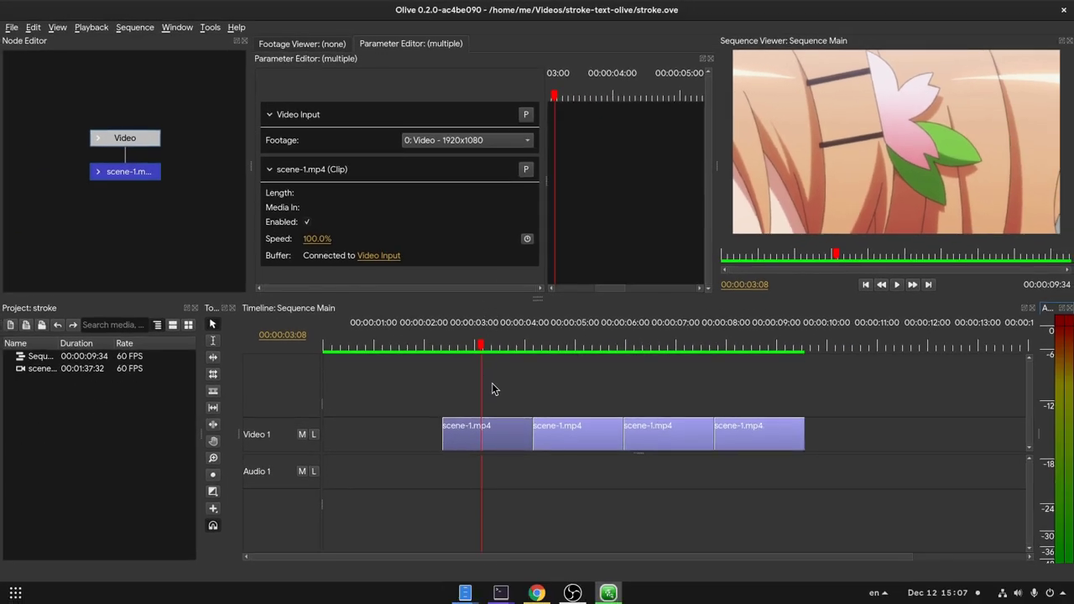
Preview the sequence, then put the playhead near 3:30 and select the first scene-1.mp4 clip
{"action": "left_click", "coordinate": [492, 382]}
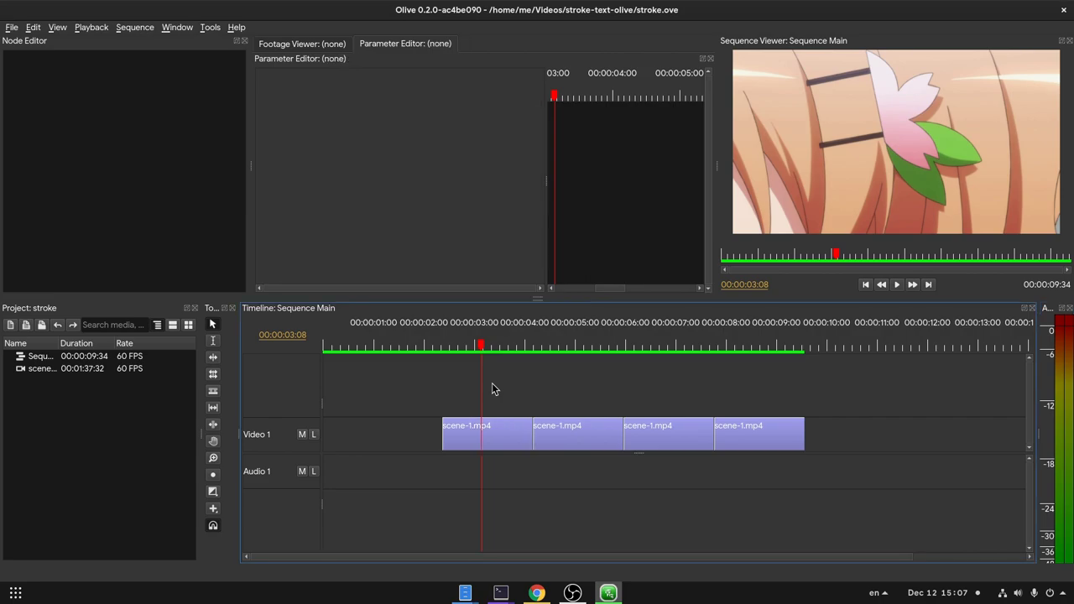
{"action": "key", "text": "space"}
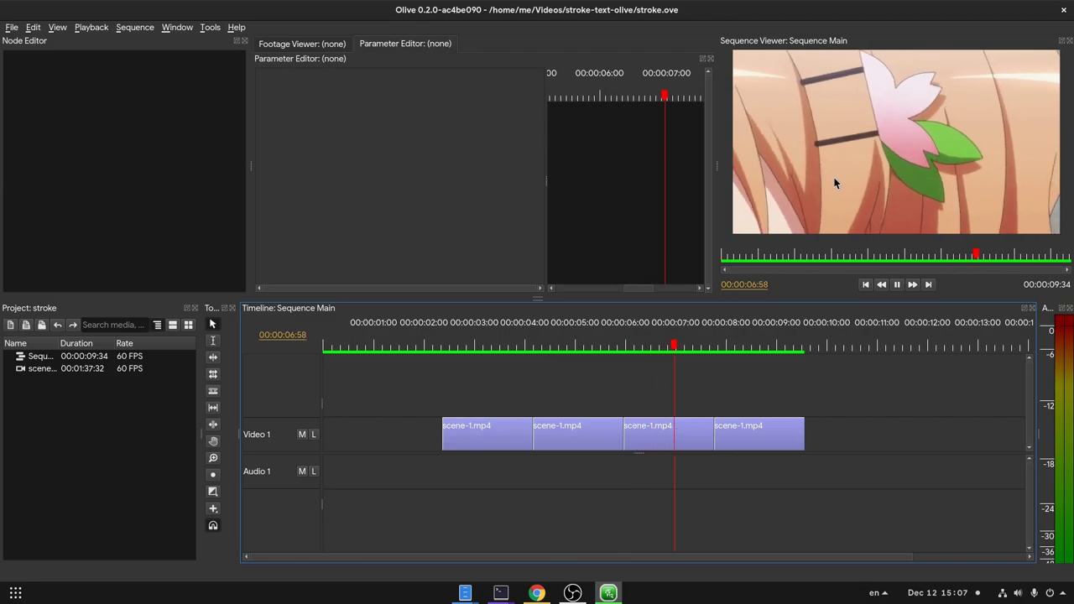
{"action": "key", "text": "space"}
{"action": "left_click", "coordinate": [499, 346]}
{"action": "left_click", "coordinate": [485, 435]}
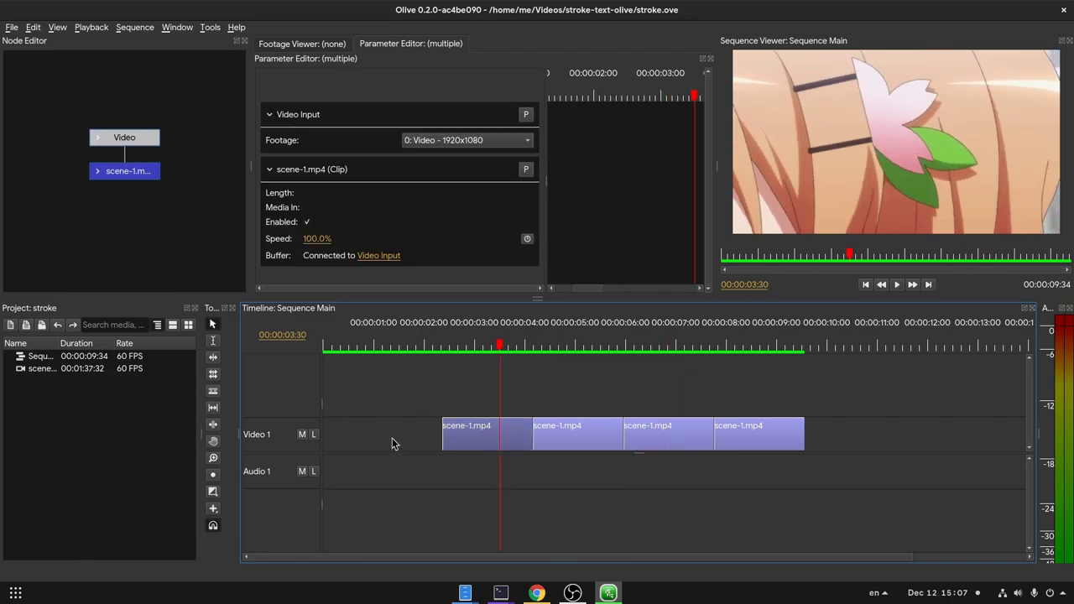
Draw a Title clip on a new track above Video 1, spanning about 3 to 8 seconds
{"action": "left_click", "coordinate": [213, 509]}
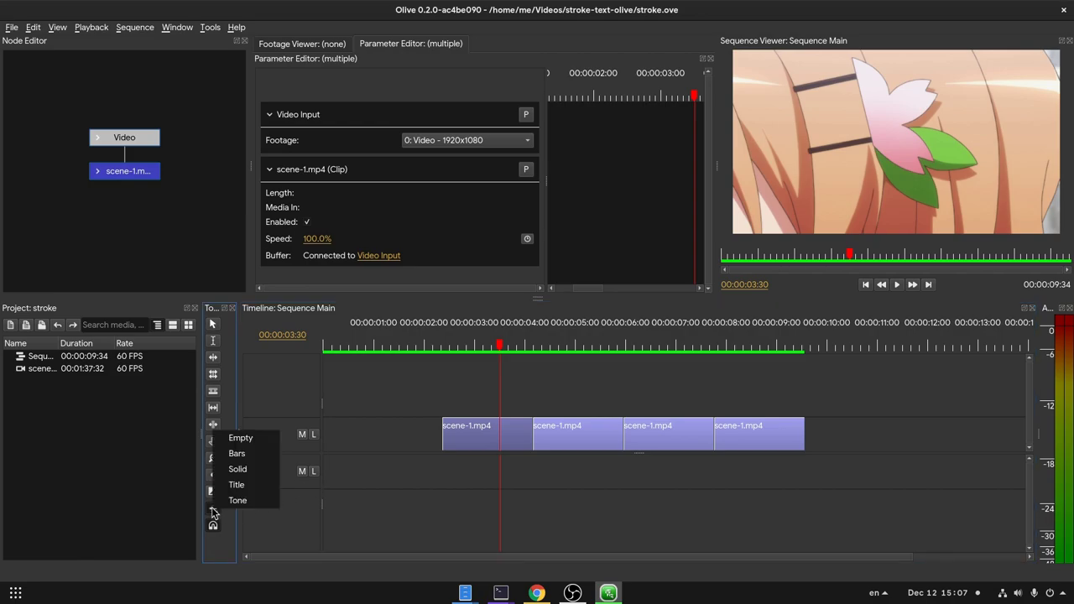
{"action": "left_click", "coordinate": [237, 486]}
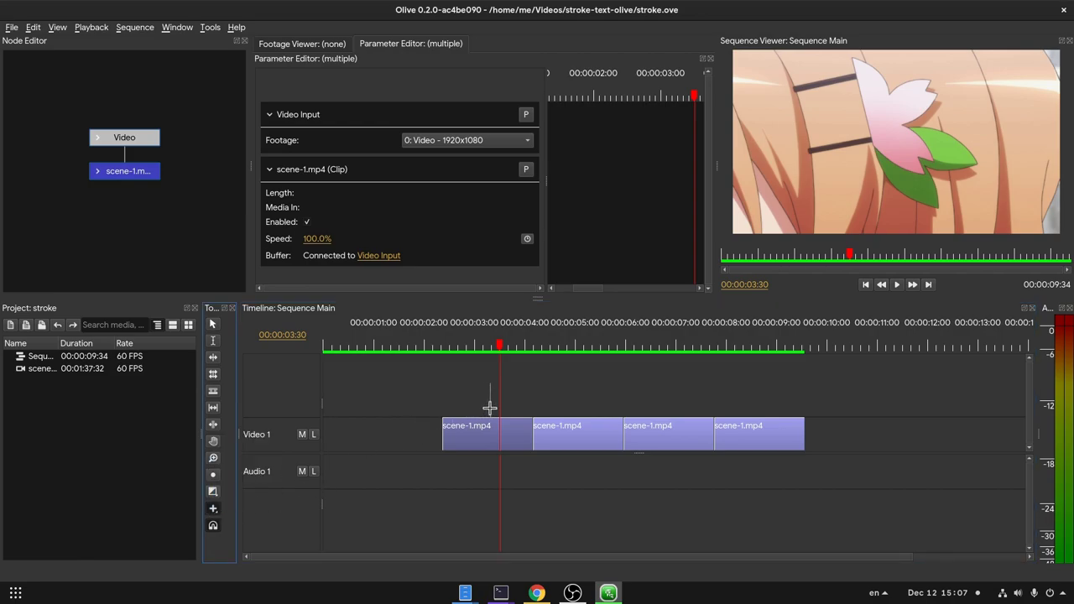
{"action": "left_click_drag", "start_coordinate": [490, 408], "coordinate": [731, 405]}
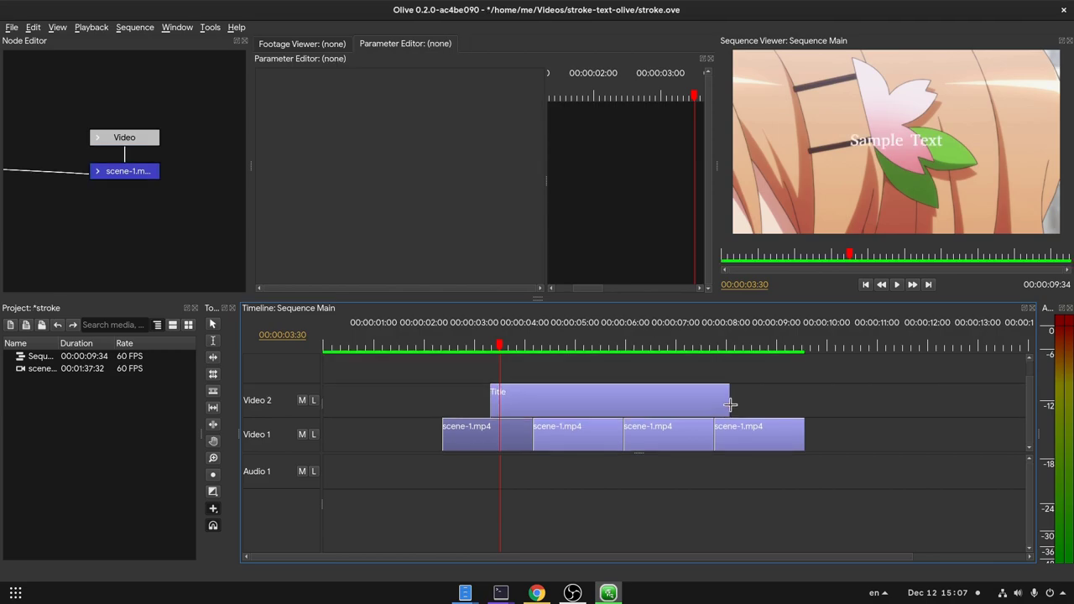
{"action": "left_click", "coordinate": [626, 349]}
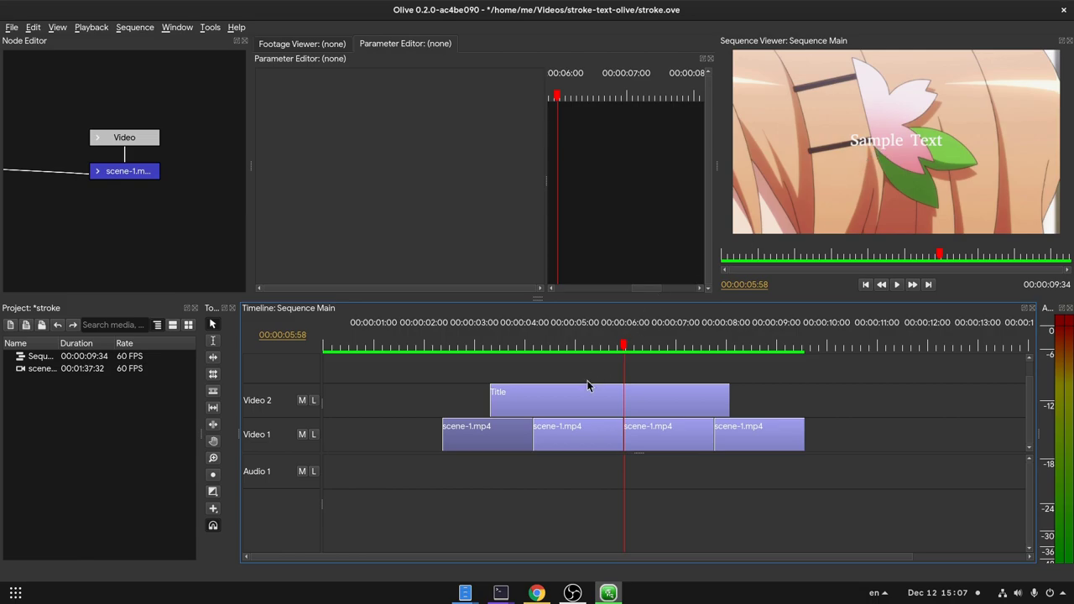
Replace the title's 'Sample Text' with 'baby WOGUE Pictures' in the rich-text editor
{"action": "left_click", "coordinate": [576, 408]}
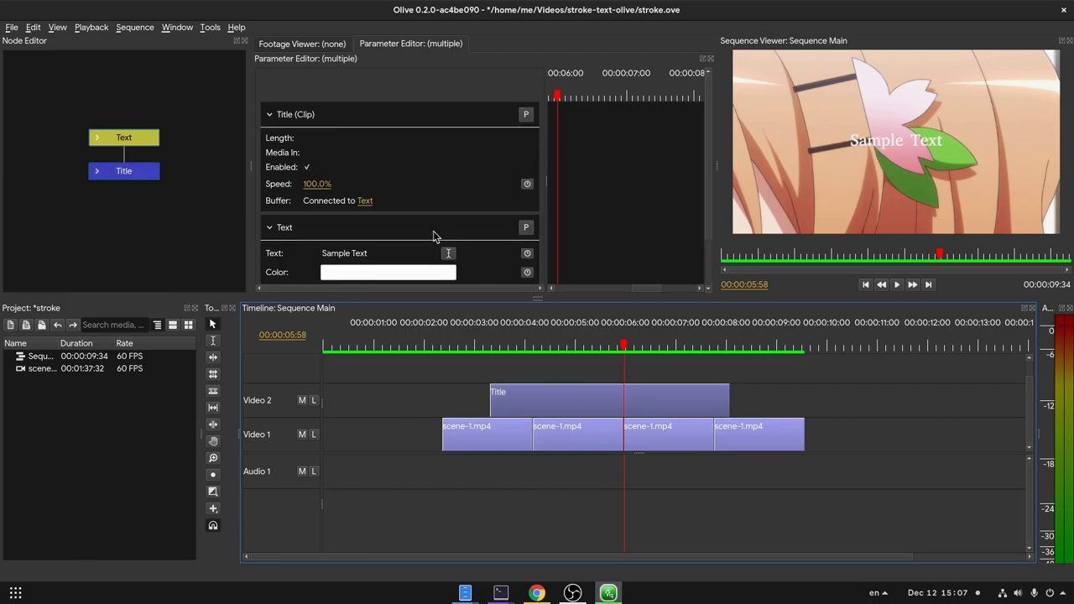
{"action": "left_click", "coordinate": [448, 254]}
{"action": "triple_click", "coordinate": [439, 257]}
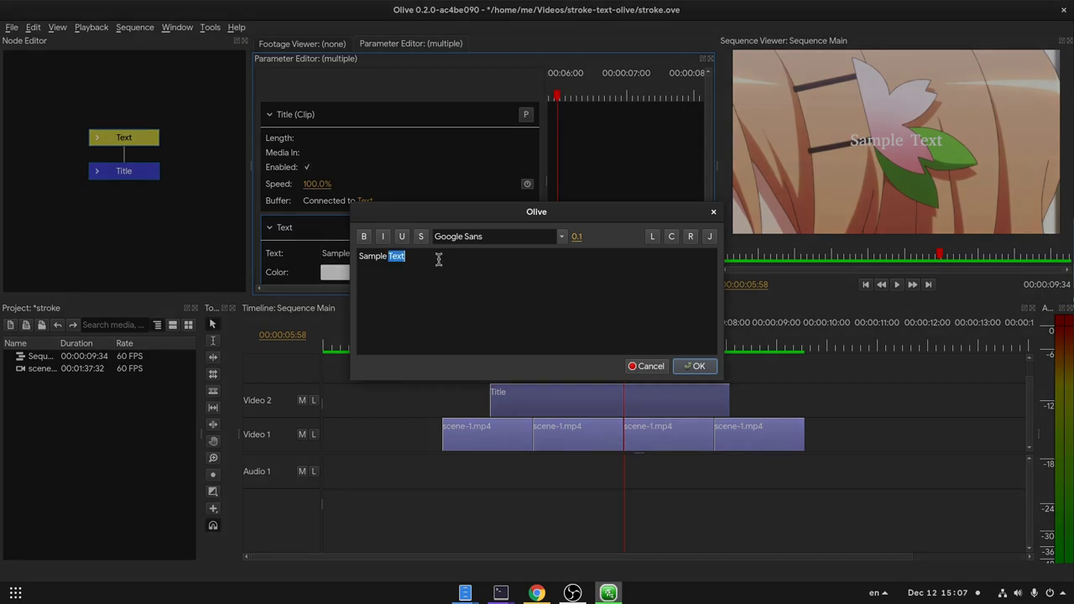
{"action": "type", "text": "baby WOGUE Pictures"}
{"action": "left_click", "coordinate": [563, 237]}
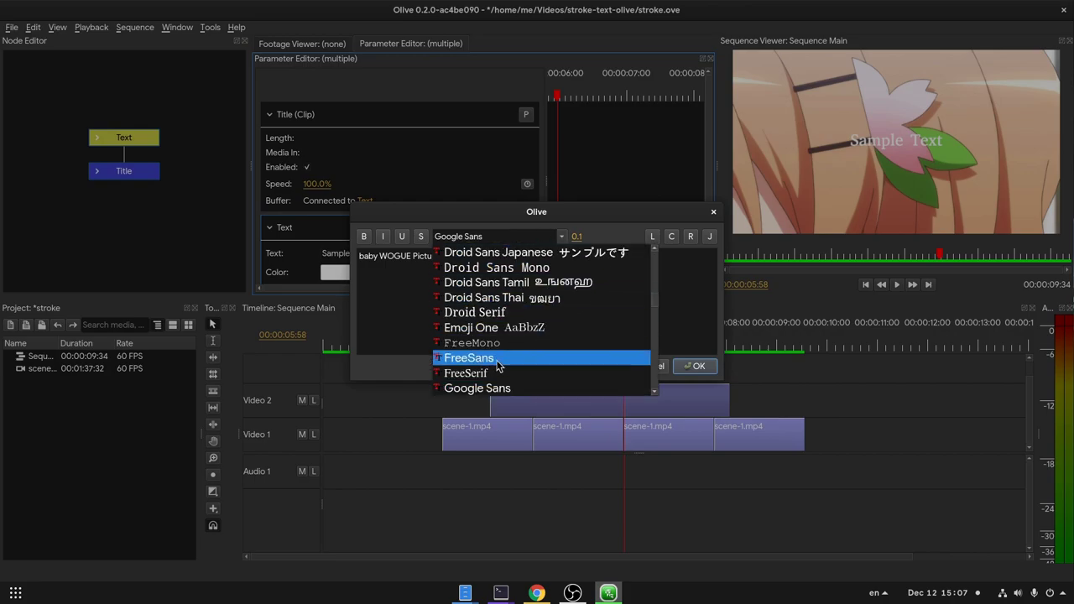
{"action": "left_click", "coordinate": [381, 292]}
{"action": "left_click", "coordinate": [696, 367]}
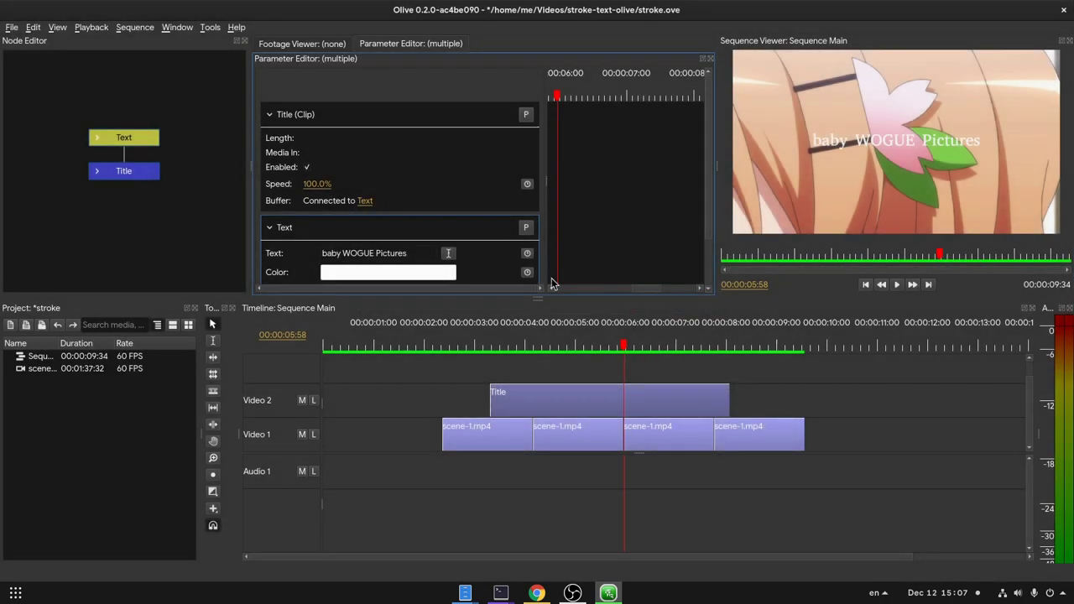
Switch the title font to GROBOLD and raise Font Size from 72 to 97.0
{"action": "scroll", "coordinate": [489, 249], "scroll_direction": "down", "scroll_amount": 2}
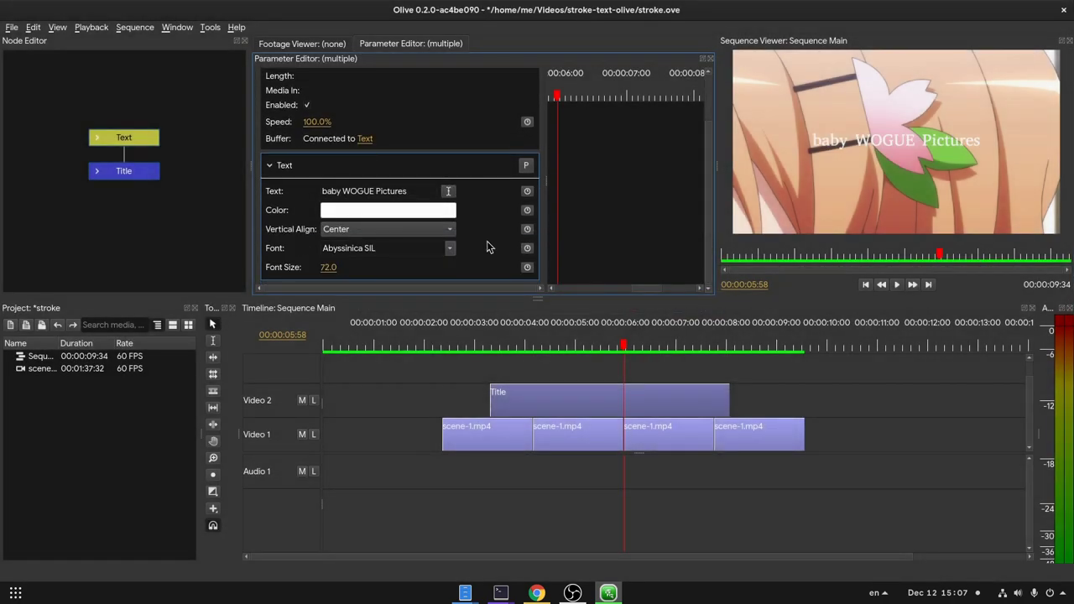
{"action": "left_click", "coordinate": [450, 250]}
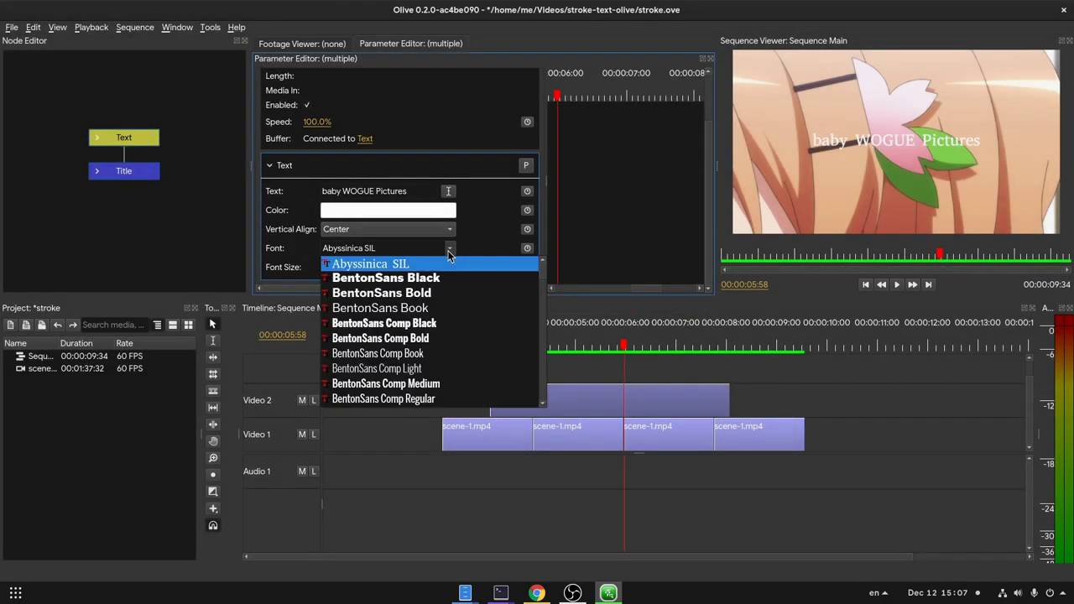
{"action": "scroll", "coordinate": [460, 281], "scroll_direction": "down", "scroll_amount": 5}
{"action": "scroll", "coordinate": [461, 285], "scroll_direction": "down", "scroll_amount": 10}
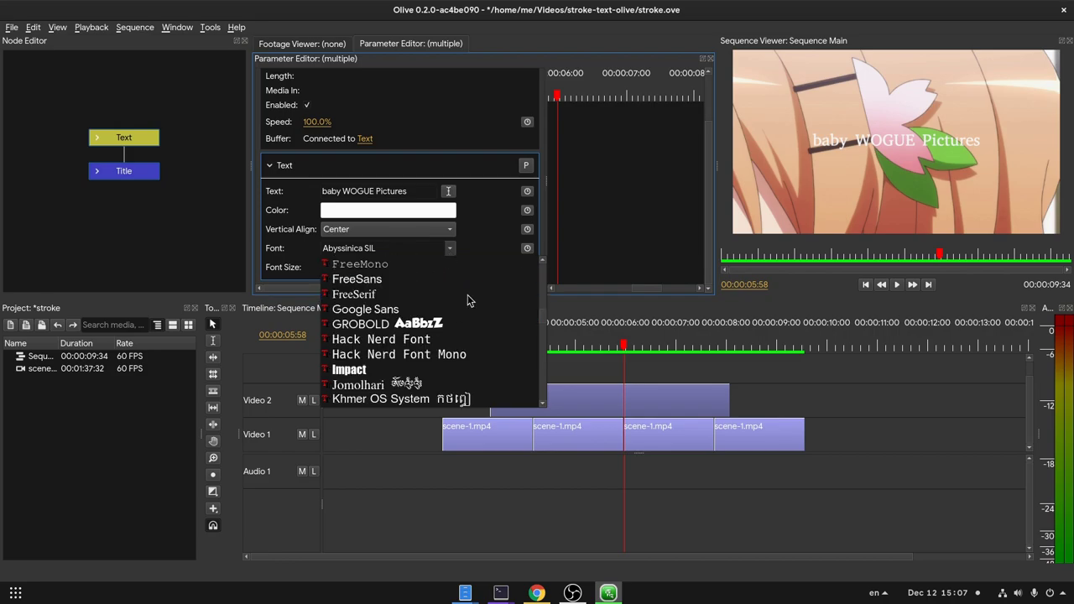
{"action": "left_click", "coordinate": [451, 324]}
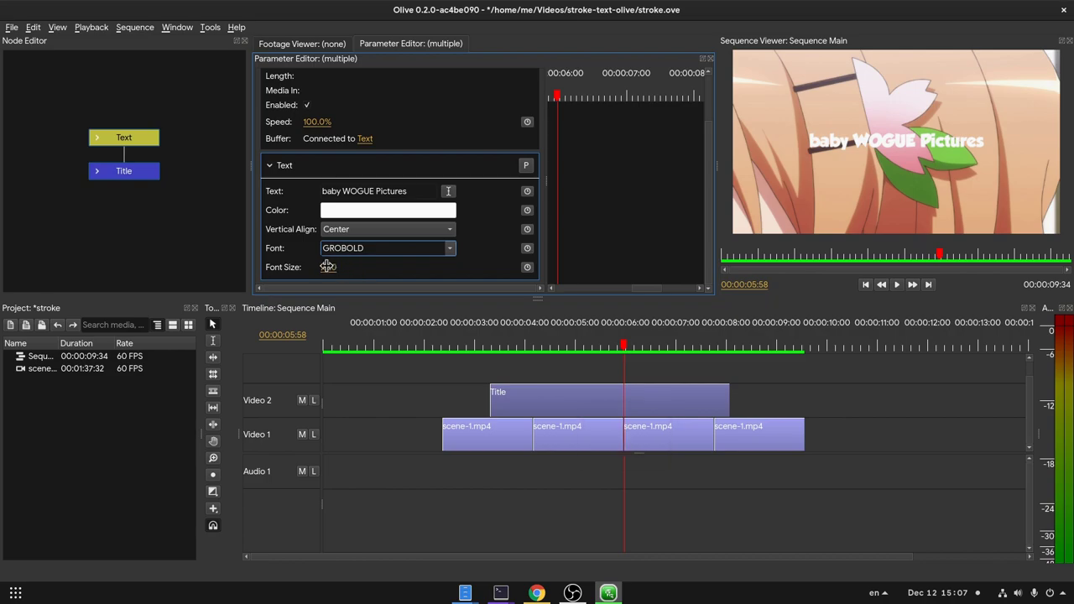
{"action": "left_click_drag", "start_coordinate": [328, 267], "coordinate": [362, 267]}
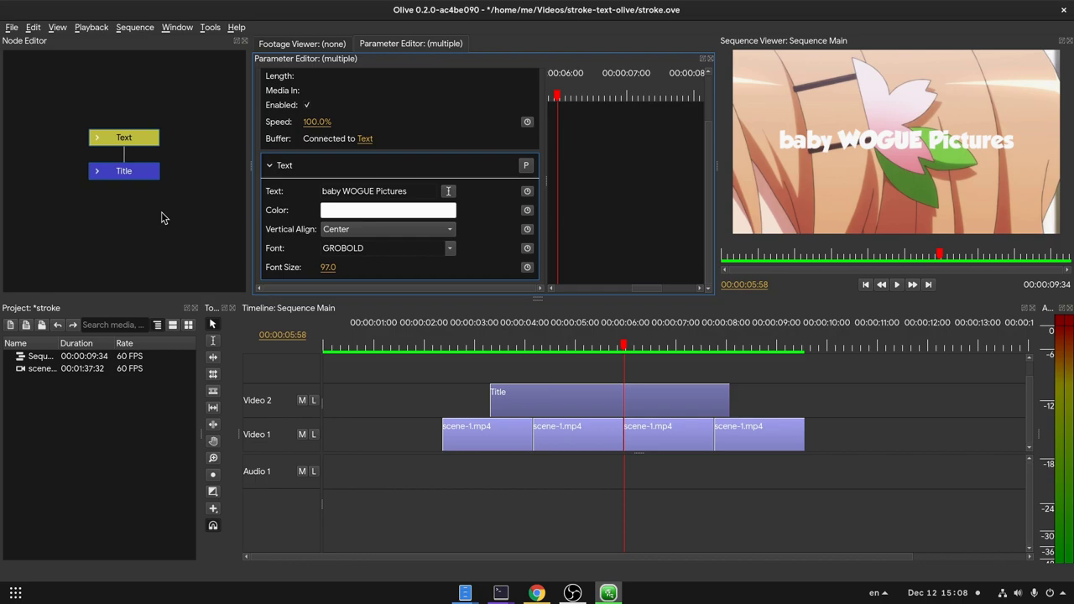
In the maximized node graph, break the Text–Title link and add a Stroke filter node
{"action": "key", "text": "grave"}
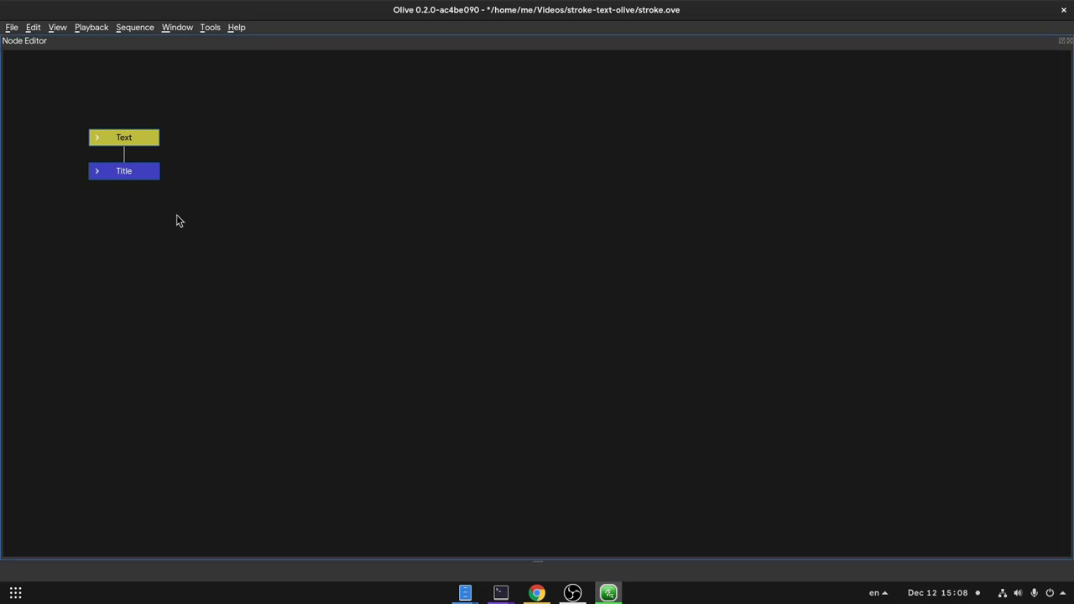
{"action": "left_click_drag", "start_coordinate": [142, 173], "coordinate": [167, 287]}
{"action": "left_click_drag", "start_coordinate": [89, 180], "coordinate": [192, 230]}
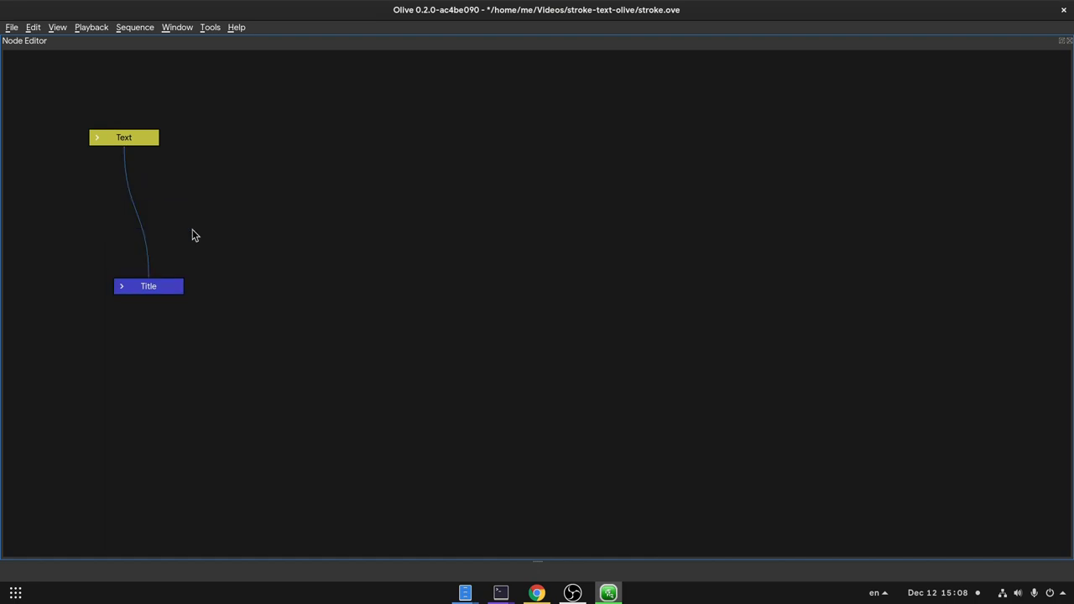
{"action": "key", "text": "Delete"}
{"action": "right_click", "coordinate": [274, 199]}
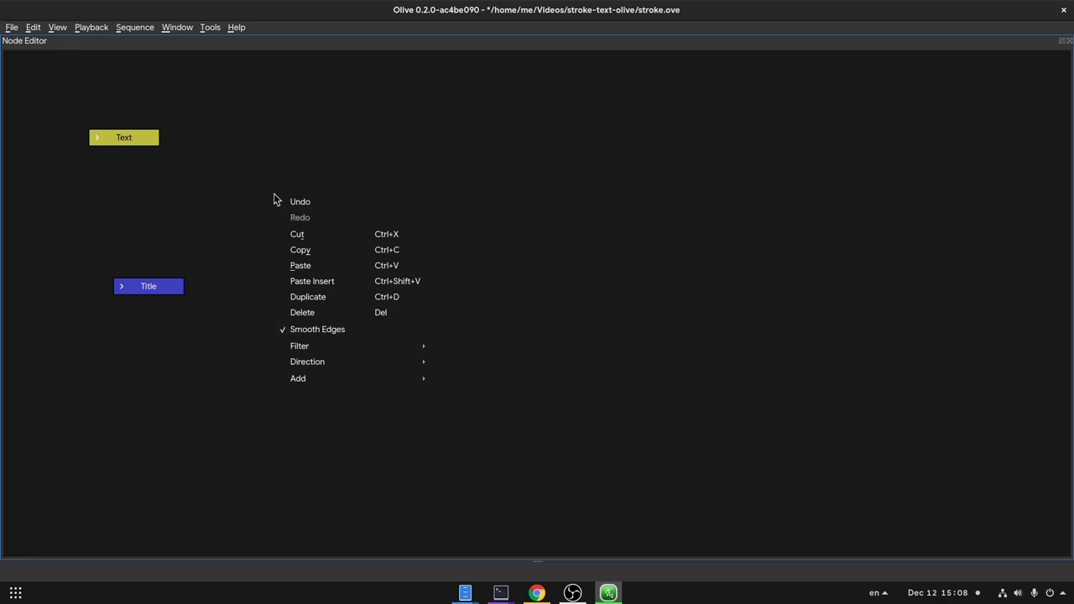
{"action": "mouse_move", "coordinate": [361, 377]}
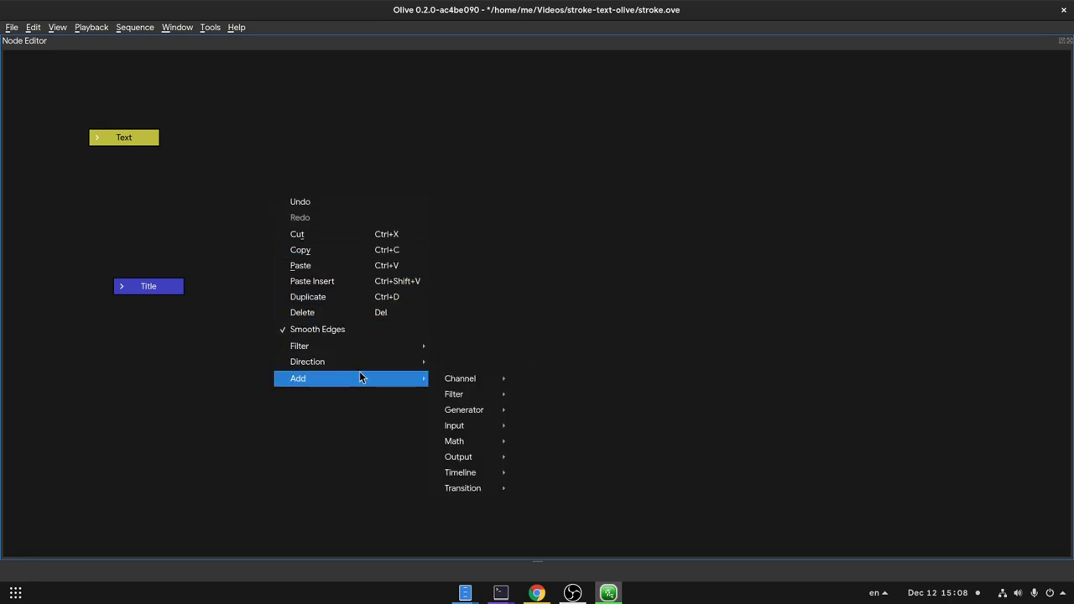
{"action": "mouse_move", "coordinate": [489, 393]}
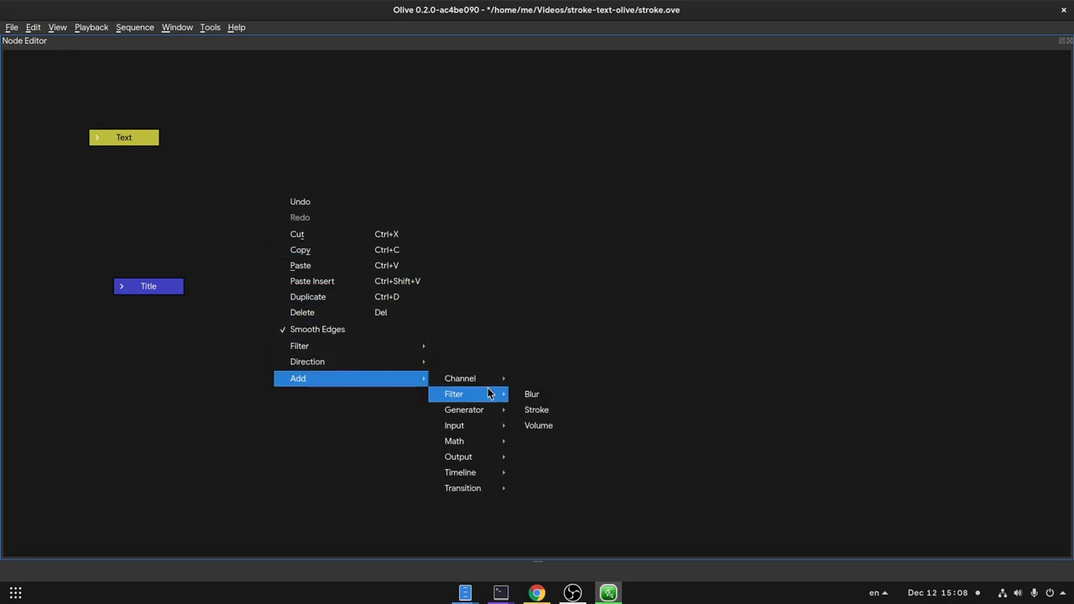
{"action": "left_click", "coordinate": [546, 413]}
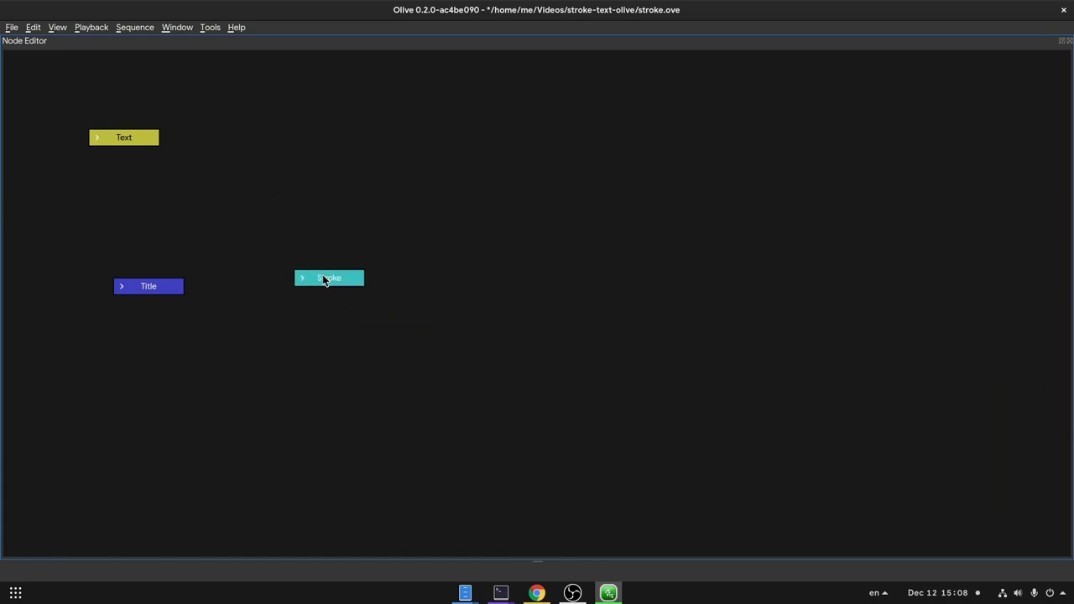
{"action": "left_click", "coordinate": [309, 216]}
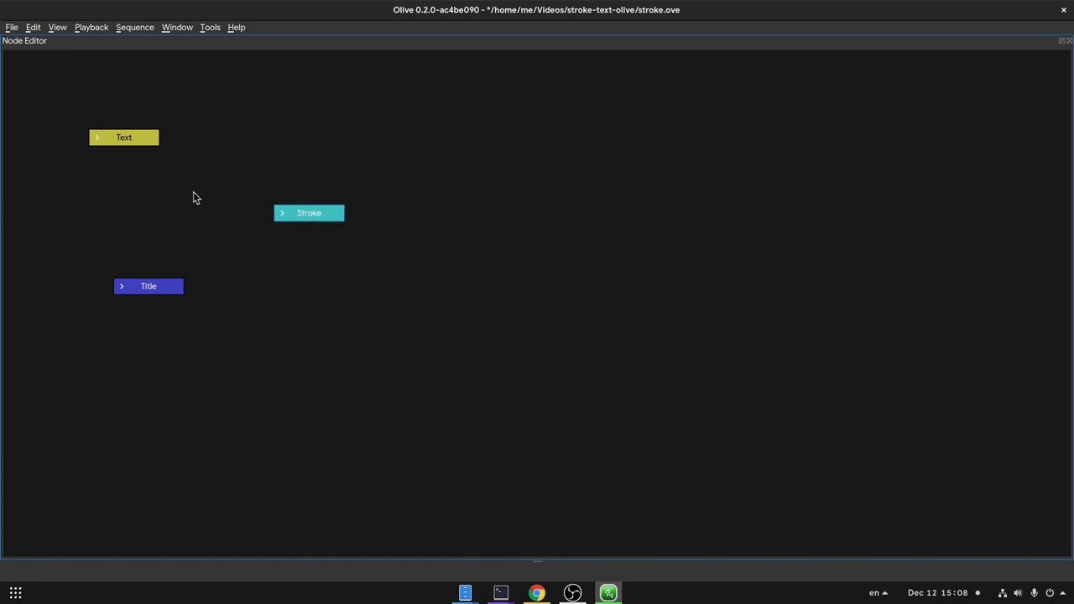
Wire Text's output into Stroke's Input and Stroke's output into the Title's Buffer, then tidy the nodes
{"action": "left_click", "coordinate": [97, 138]}
{"action": "left_click", "coordinate": [121, 285]}
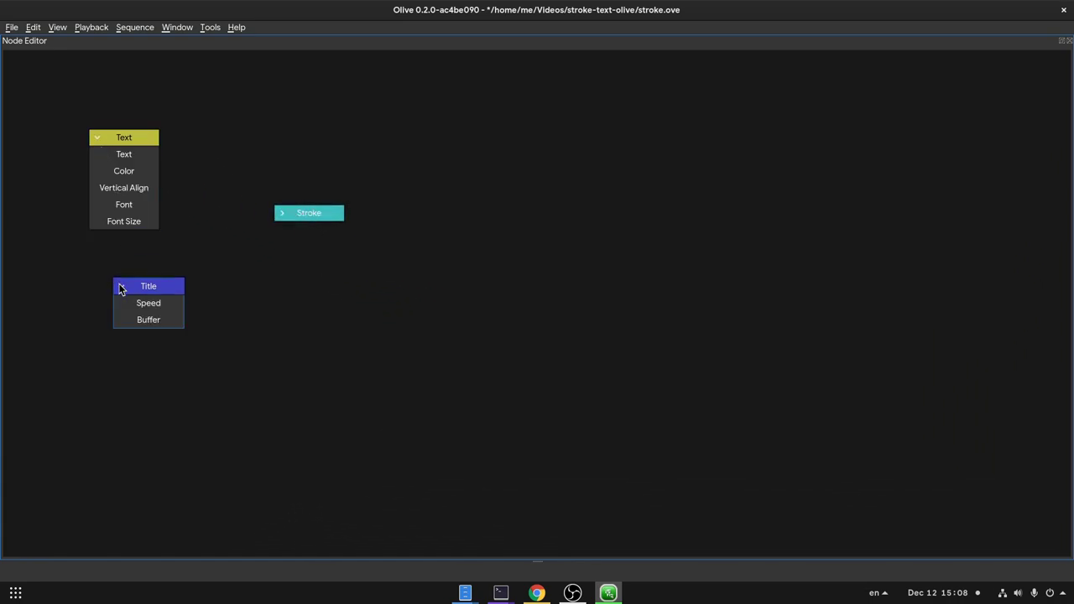
{"action": "left_click", "coordinate": [281, 213]}
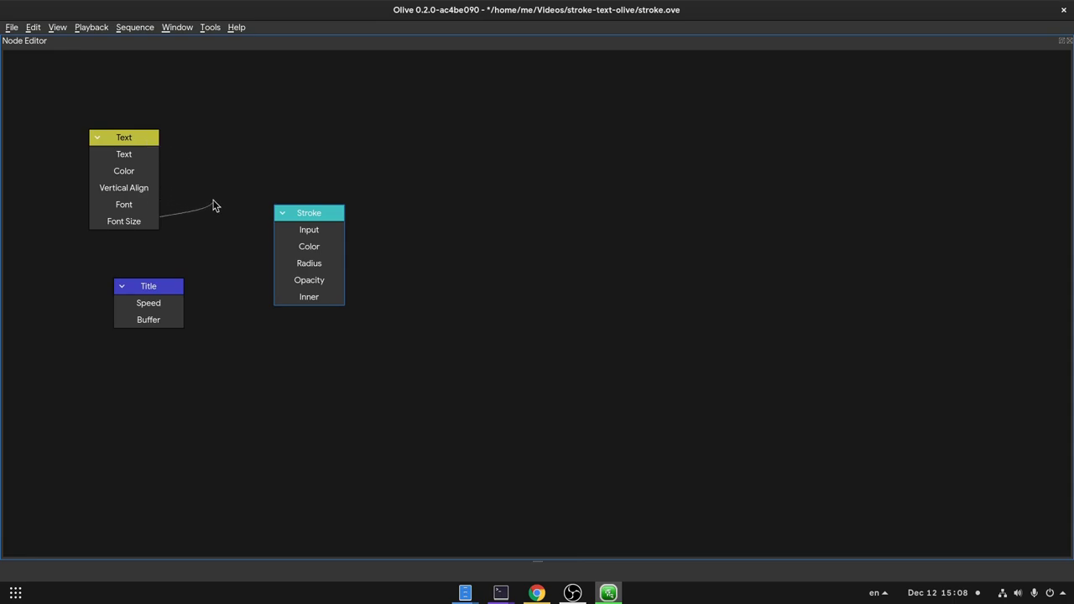
{"action": "left_click_drag", "start_coordinate": [213, 205], "coordinate": [281, 228]}
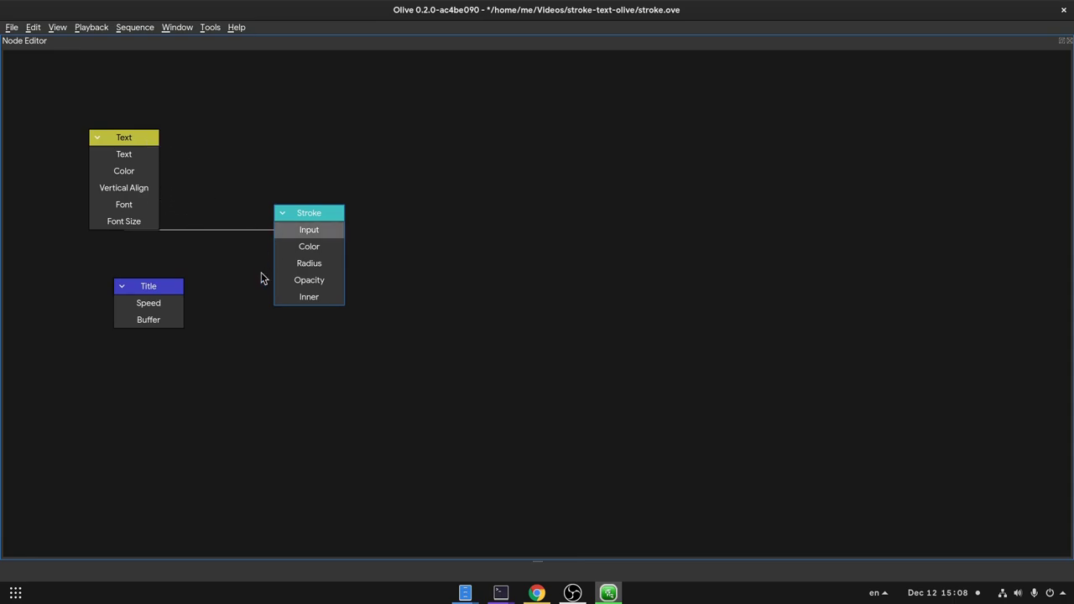
{"action": "mouse_move", "coordinate": [274, 298]}
{"action": "left_mouse_down"}
{"action": "mouse_move", "coordinate": [229, 300]}
{"action": "mouse_move", "coordinate": [167, 327]}
{"action": "left_mouse_up"}
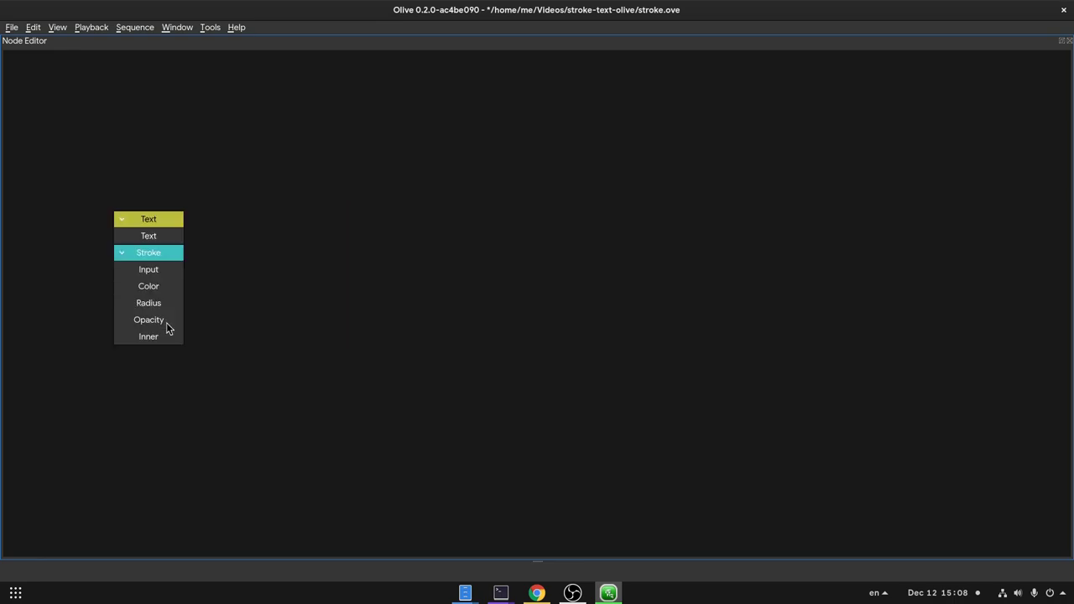
{"action": "mouse_move", "coordinate": [158, 255]}
{"action": "left_mouse_down"}
{"action": "mouse_move", "coordinate": [242, 255]}
{"action": "mouse_move", "coordinate": [402, 192]}
{"action": "left_mouse_up"}
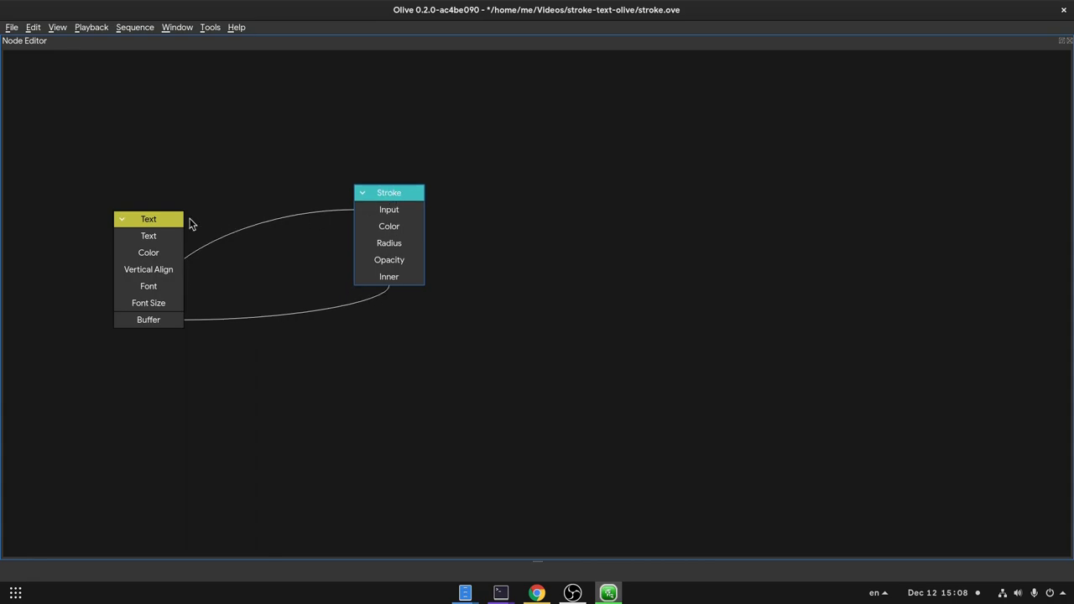
{"action": "left_click_drag", "start_coordinate": [162, 221], "coordinate": [166, 130]}
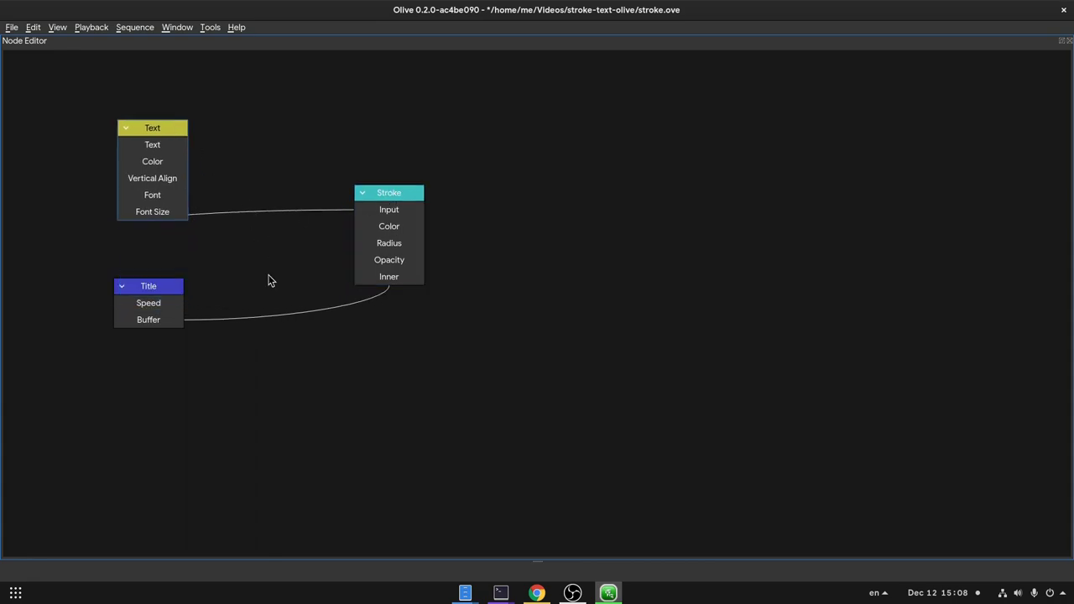
Load the Title clip's Text, Stroke and Title settings, show the stroke, and try reordering Stroke
{"action": "key", "text": "grave"}
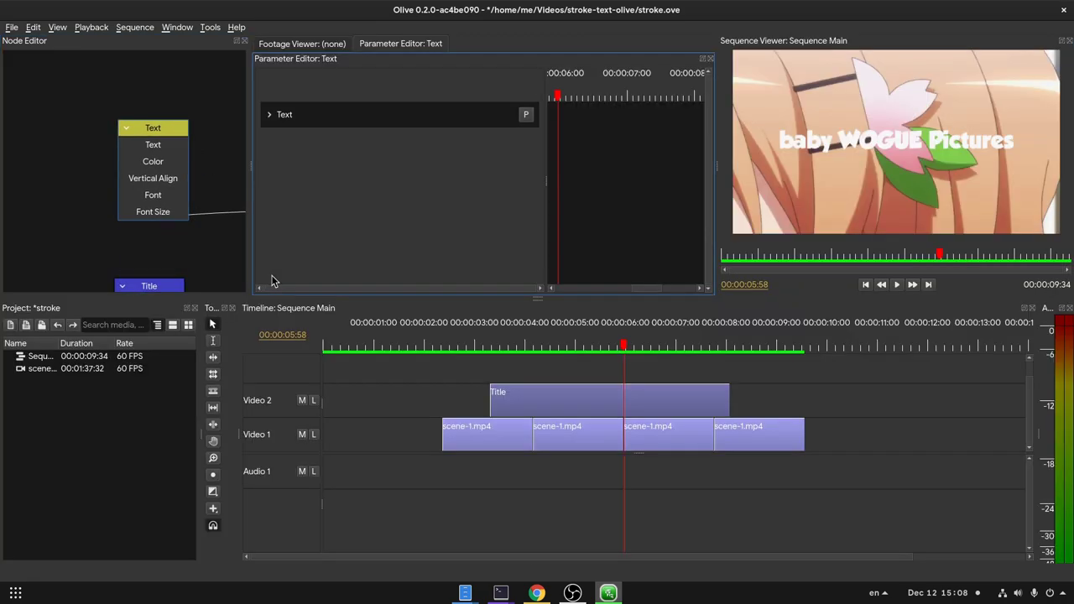
{"action": "left_click", "coordinate": [588, 411]}
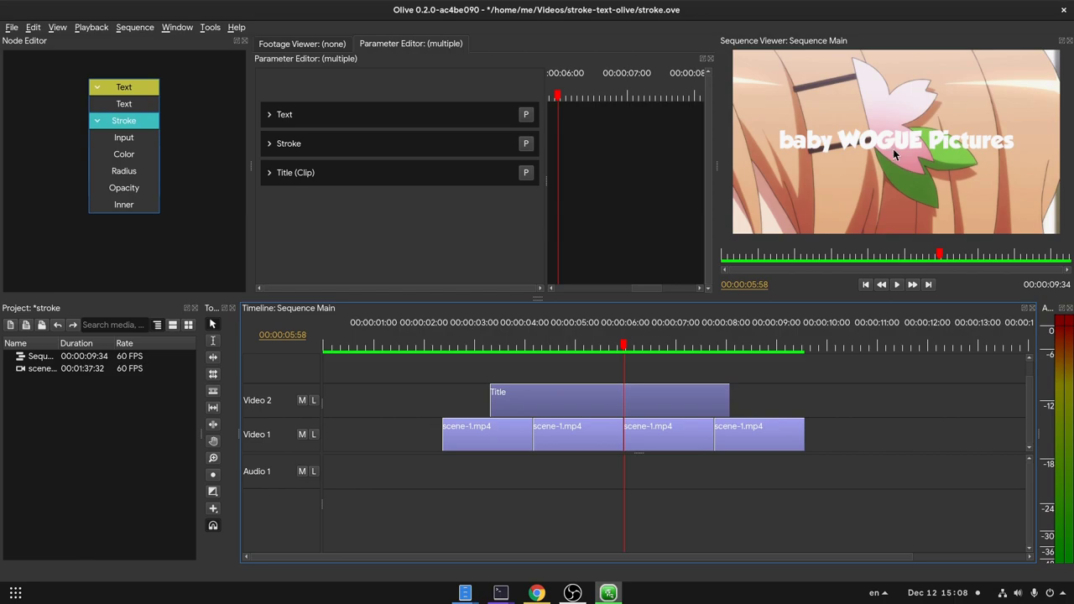
{"action": "left_click", "coordinate": [526, 146]}
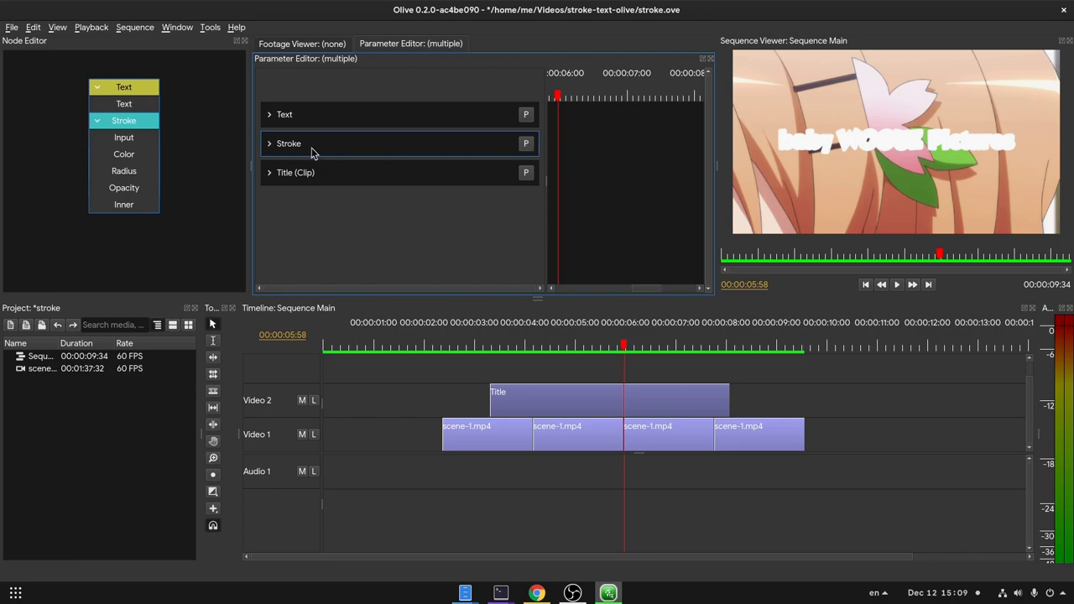
{"action": "mouse_move", "coordinate": [328, 156]}
{"action": "left_mouse_down"}
{"action": "mouse_move", "coordinate": [329, 204]}
{"action": "mouse_move", "coordinate": [328, 193]}
{"action": "left_mouse_up"}
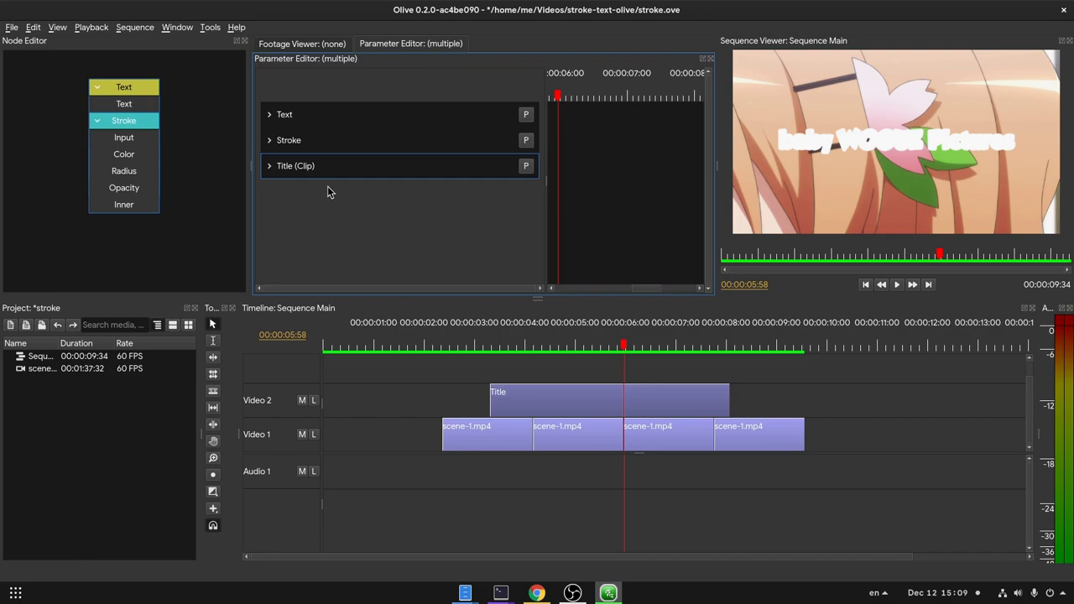
{"action": "mouse_move", "coordinate": [339, 145]}
{"action": "left_mouse_down"}
{"action": "mouse_move", "coordinate": [338, 211]}
{"action": "mouse_move", "coordinate": [339, 201]}
{"action": "left_mouse_up"}
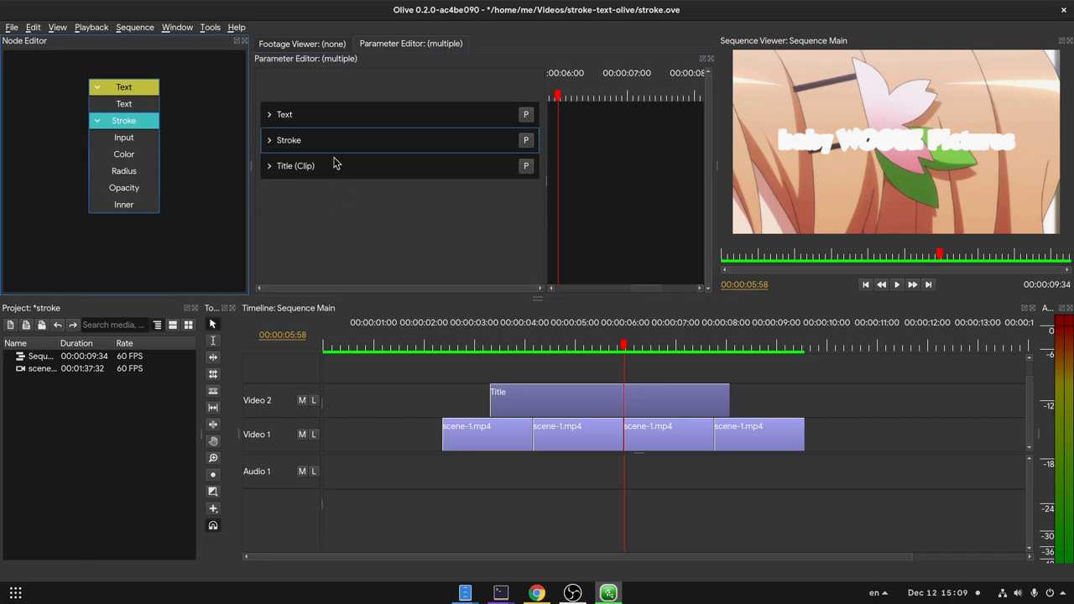
{"action": "left_click_drag", "start_coordinate": [333, 148], "coordinate": [331, 104]}
Set the Stroke colour to near-black (value about 0.068) in the colour picker
{"action": "left_click", "coordinate": [271, 143]}
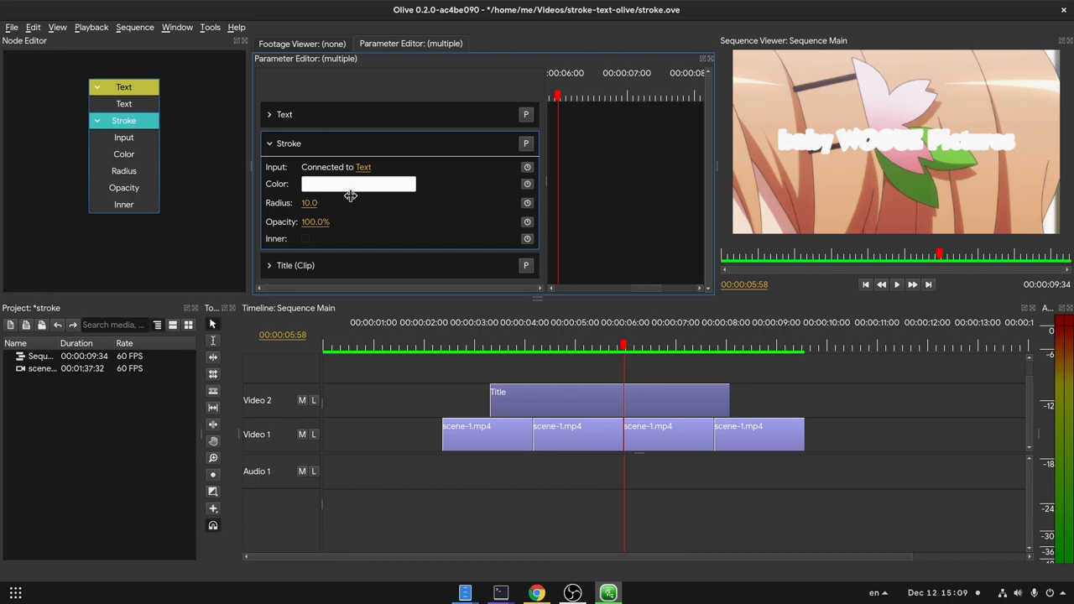
{"action": "left_click", "coordinate": [359, 186]}
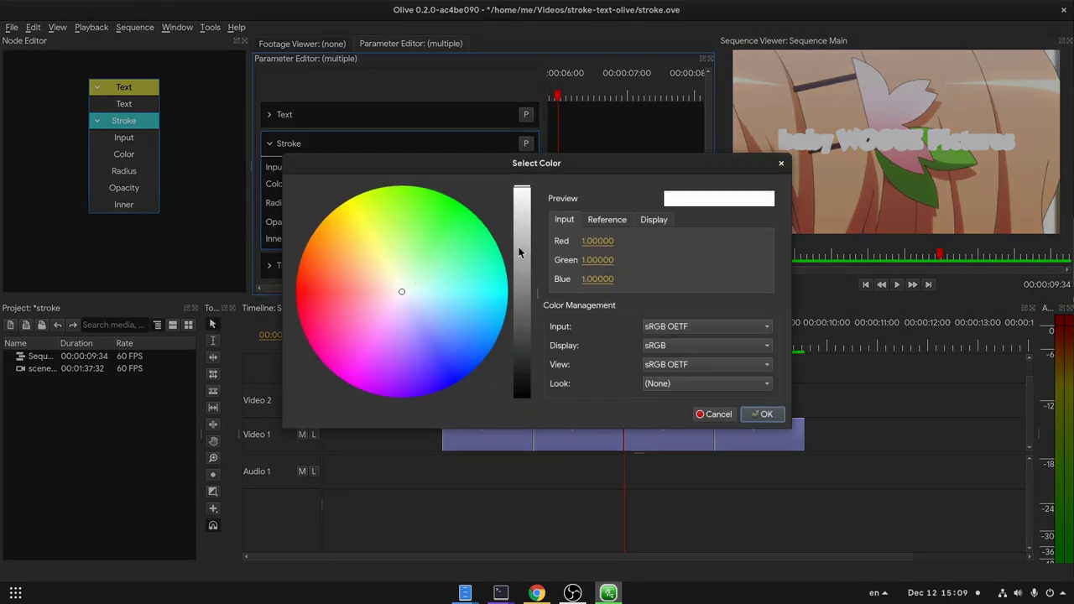
{"action": "left_click_drag", "start_coordinate": [517, 200], "coordinate": [522, 388]}
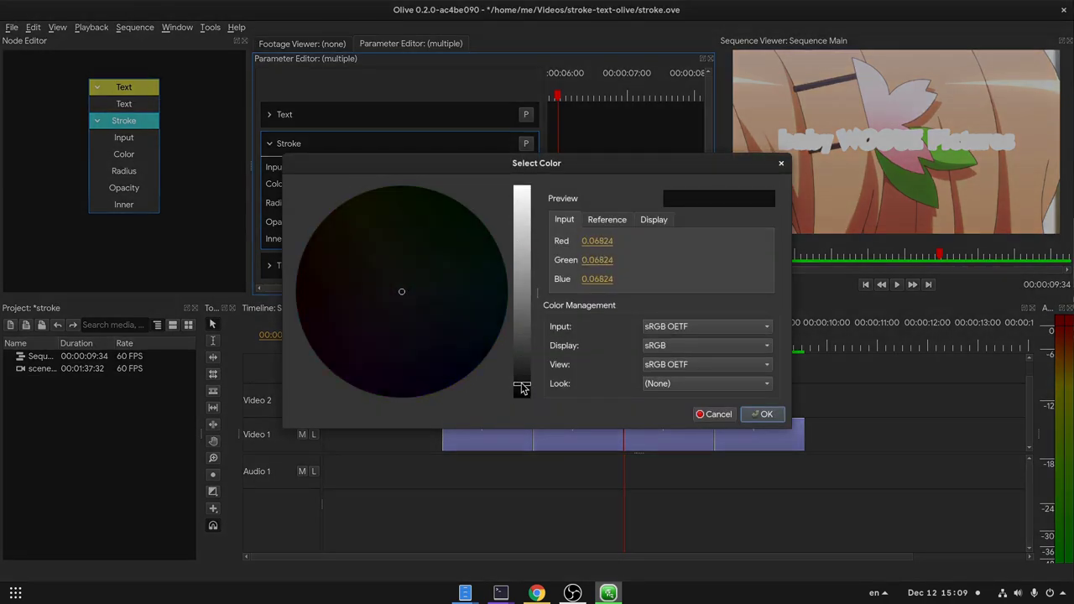
{"action": "left_click", "coordinate": [763, 414]}
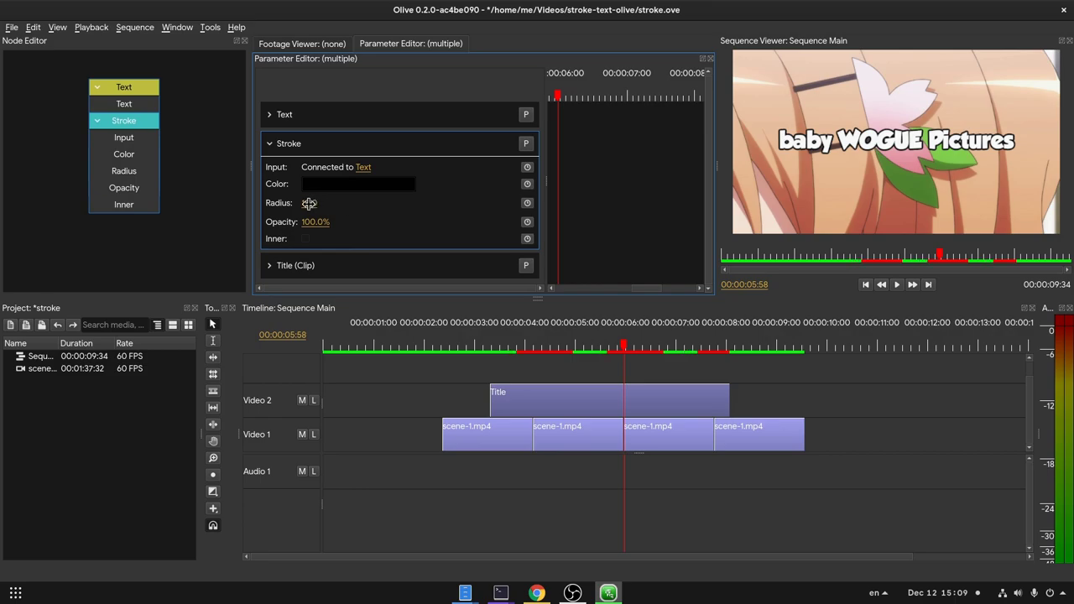
Make the stroke an inner stroke with radius 8.0, then play from 00:00:03:47 to review
{"action": "left_click_drag", "start_coordinate": [310, 204], "coordinate": [406, 203]}
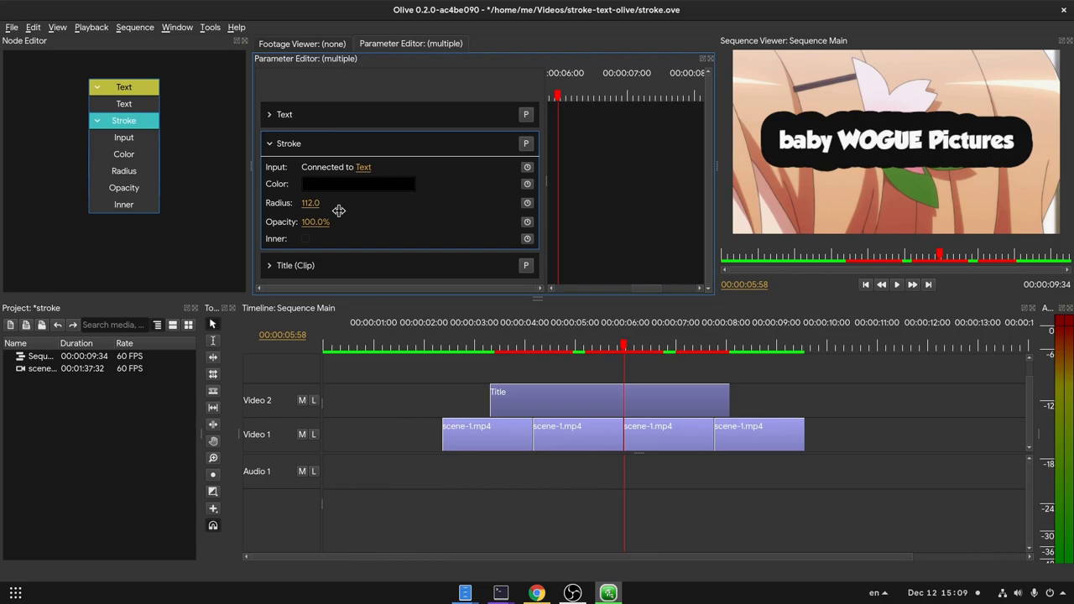
{"action": "left_click", "coordinate": [305, 240]}
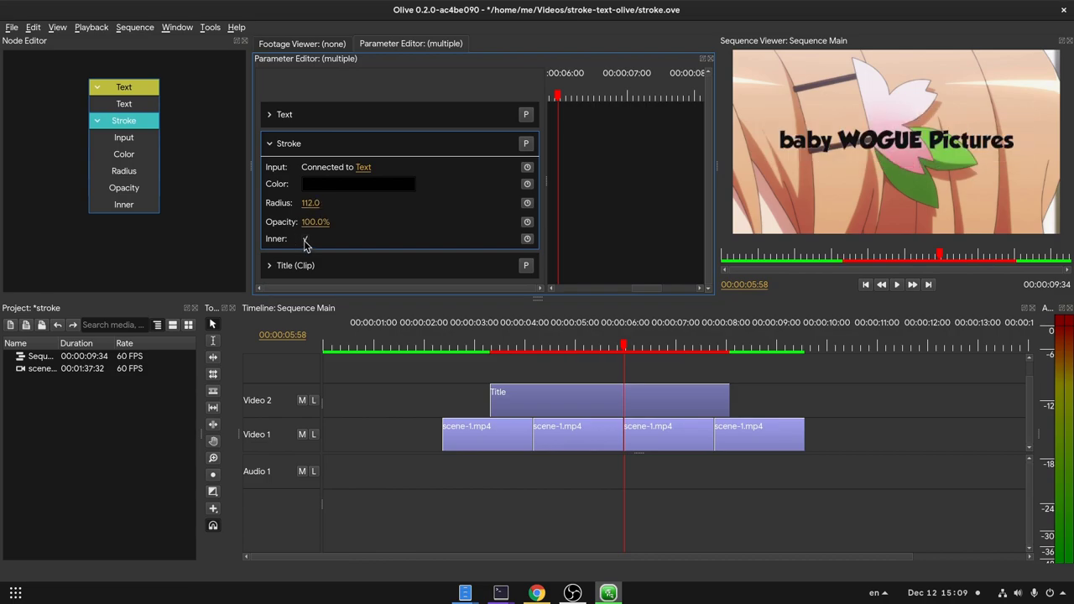
{"action": "mouse_move", "coordinate": [312, 204]}
{"action": "left_mouse_down"}
{"action": "mouse_move", "coordinate": [218, 204]}
{"action": "mouse_move", "coordinate": [328, 204]}
{"action": "mouse_move", "coordinate": [307, 205]}
{"action": "left_mouse_up"}
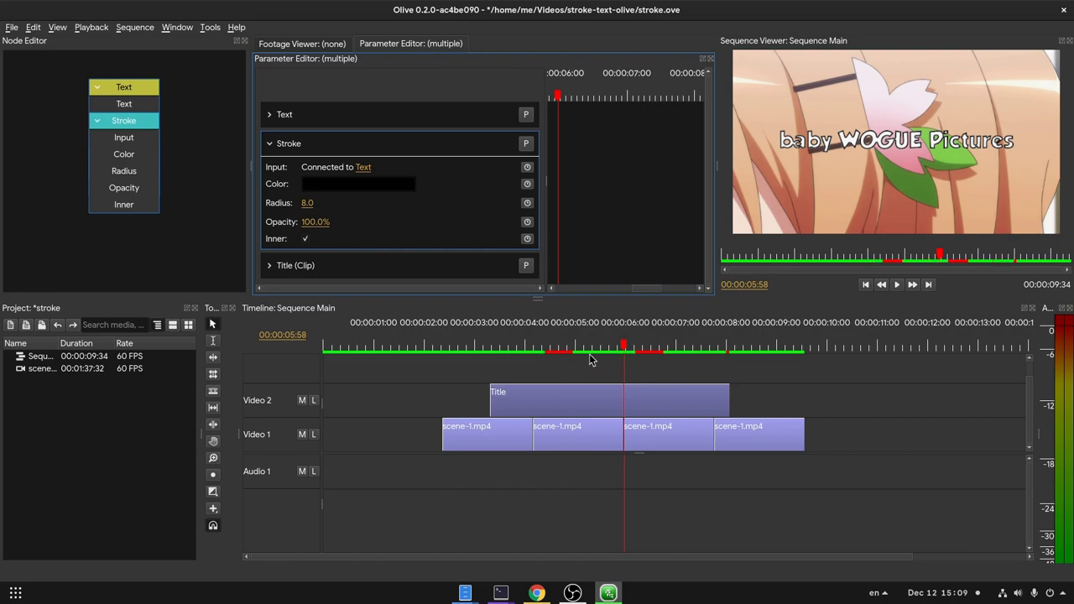
{"action": "left_click", "coordinate": [515, 348]}
{"action": "key", "text": "space"}
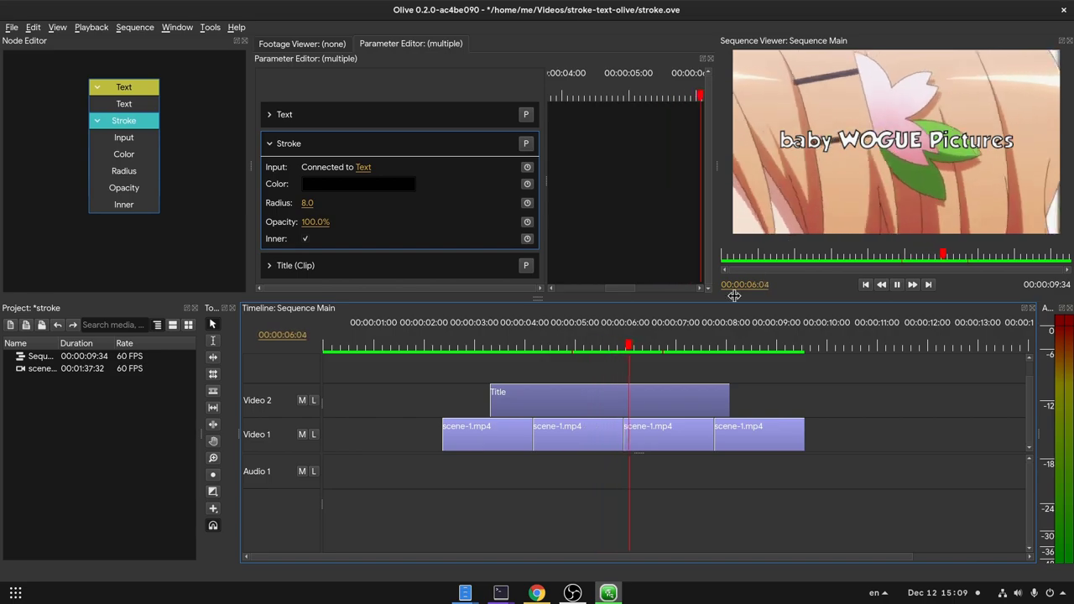
Export the sequence as Sequence Main.mp4 using MPEG-4 Video with H.264
{"action": "key", "text": "ctrl+m"}
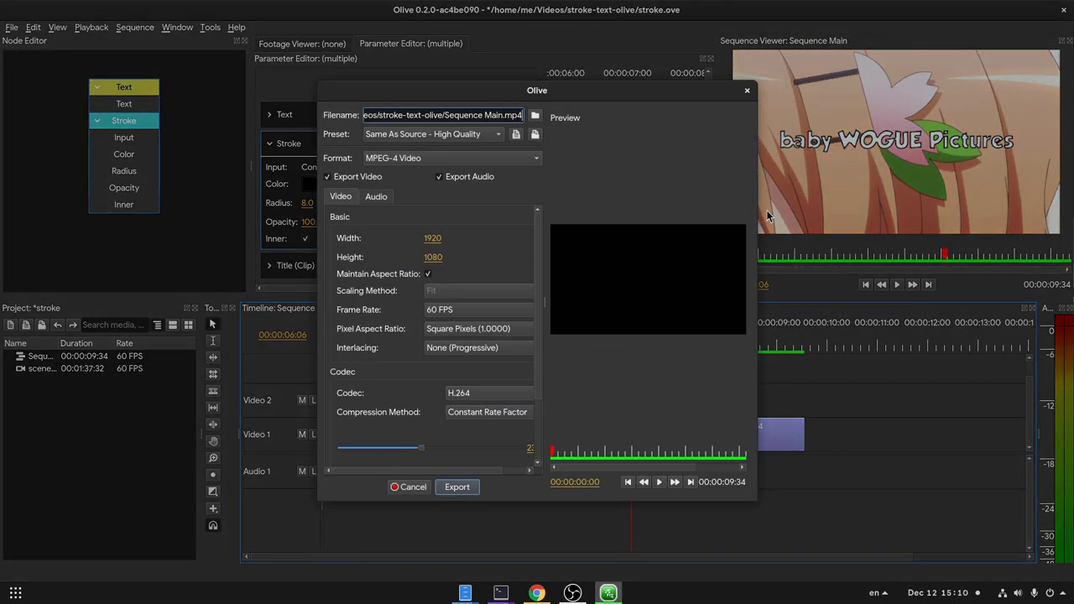
{"action": "left_click", "coordinate": [478, 486]}
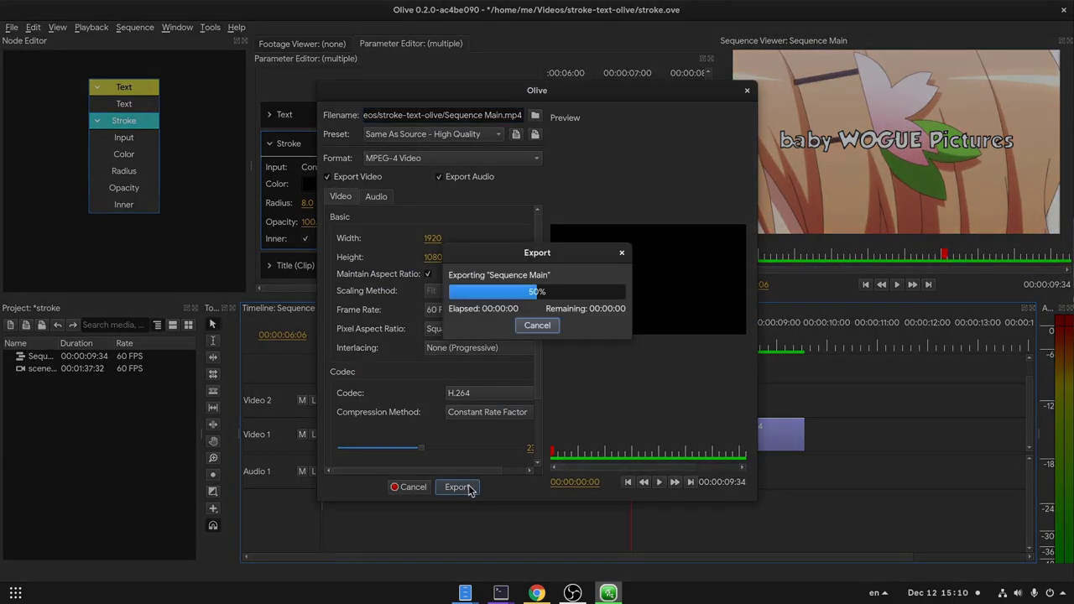